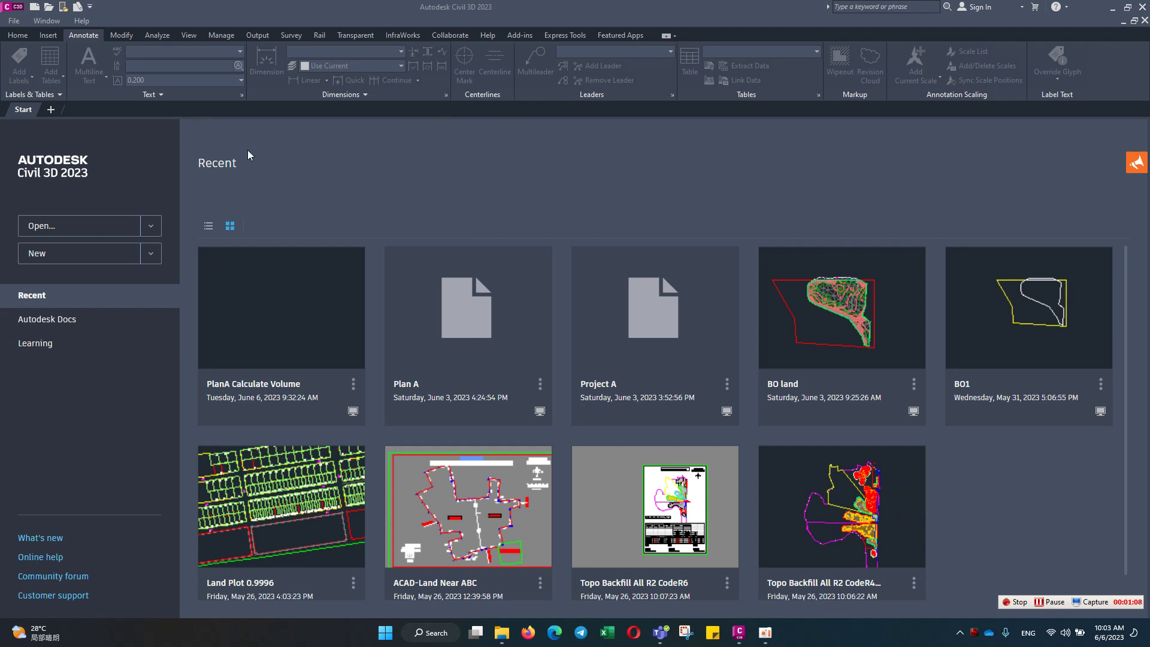
# Step: Start a new blank drawing, Drawing4, and select it in the Toolspace settings tree
pyautogui.click(51, 110)
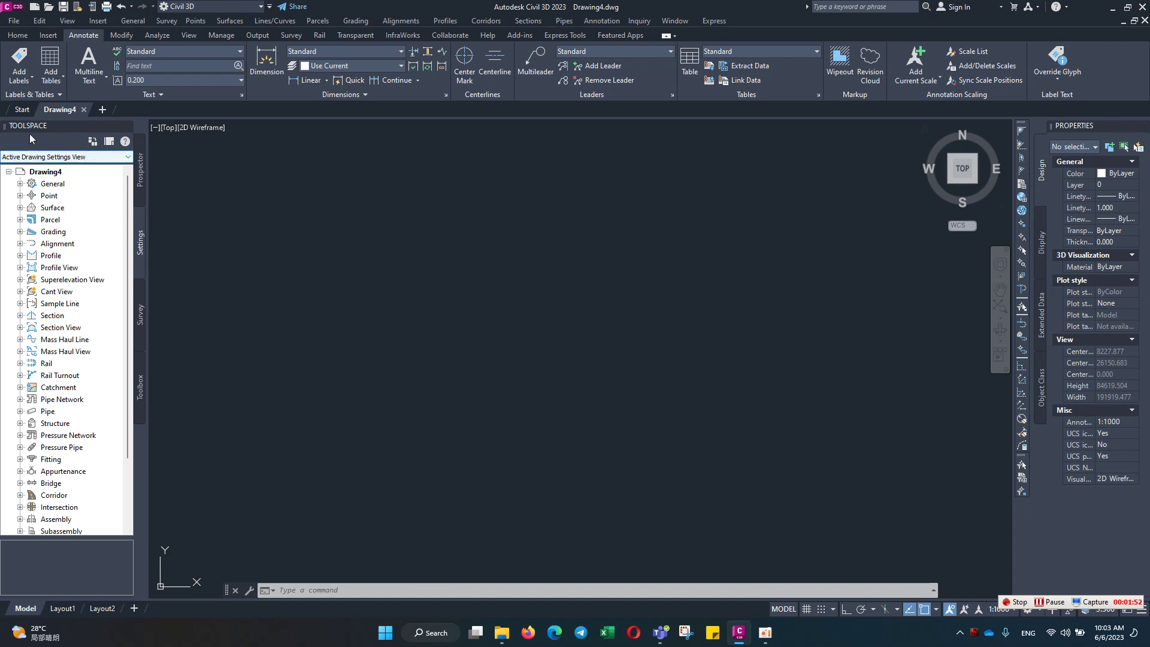
pyautogui.moveTo(63, 126)
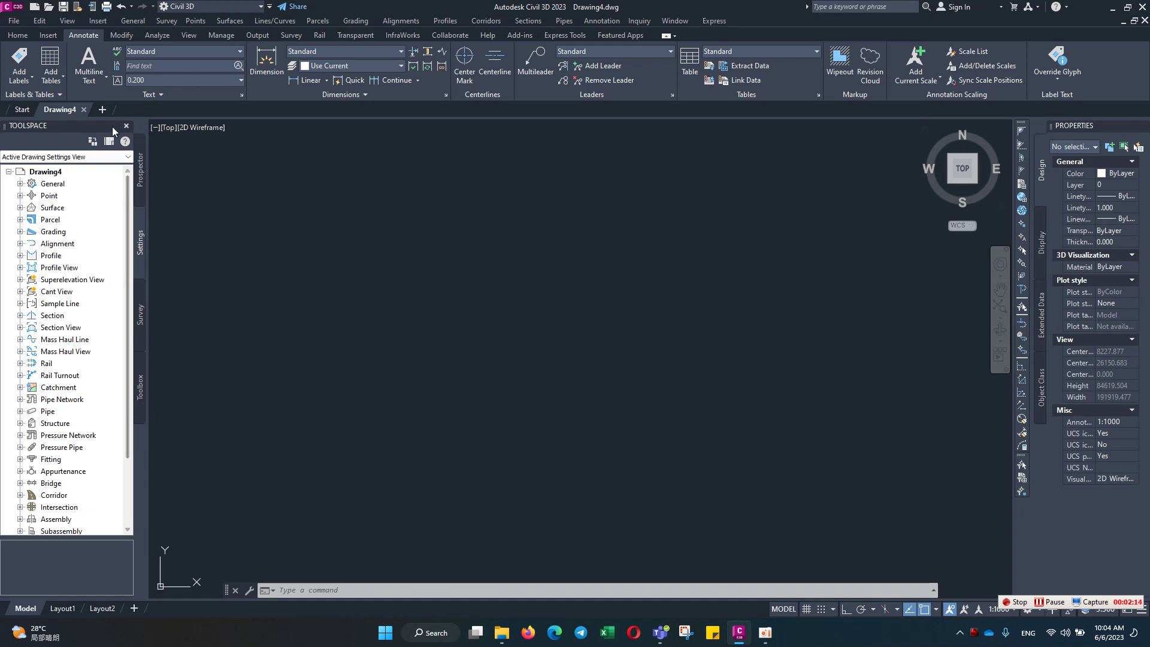
pyautogui.click(37, 173)
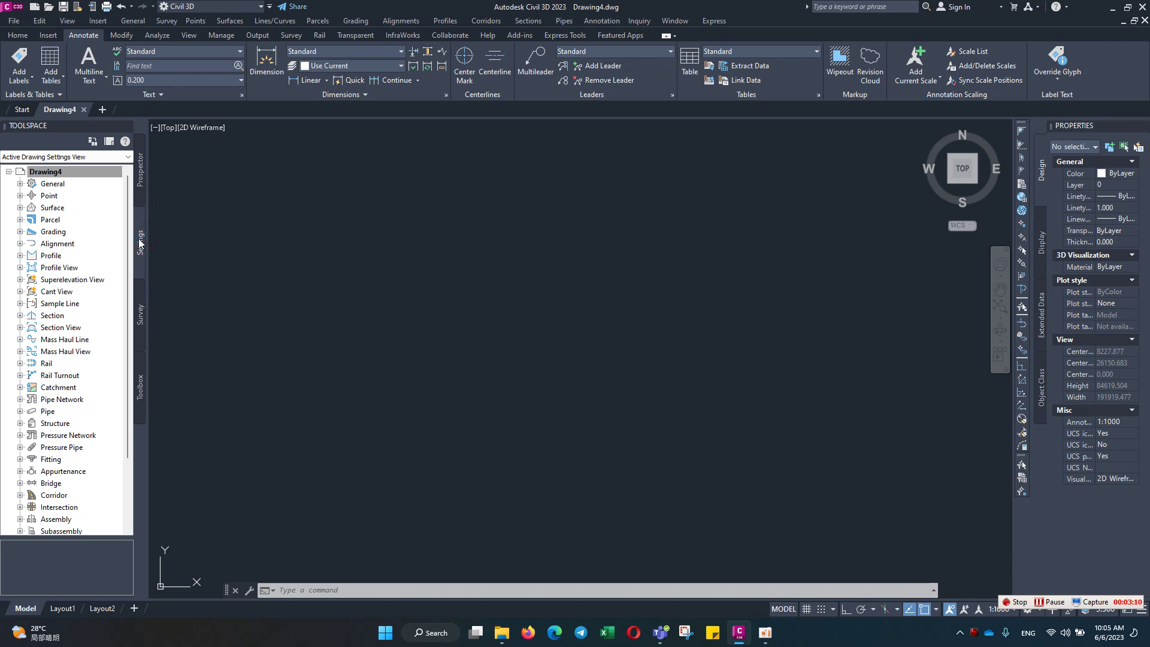
# Step: Open Drawing4's Edit Drawing Settings from its settings-tree context menu
pyautogui.click(53, 173)
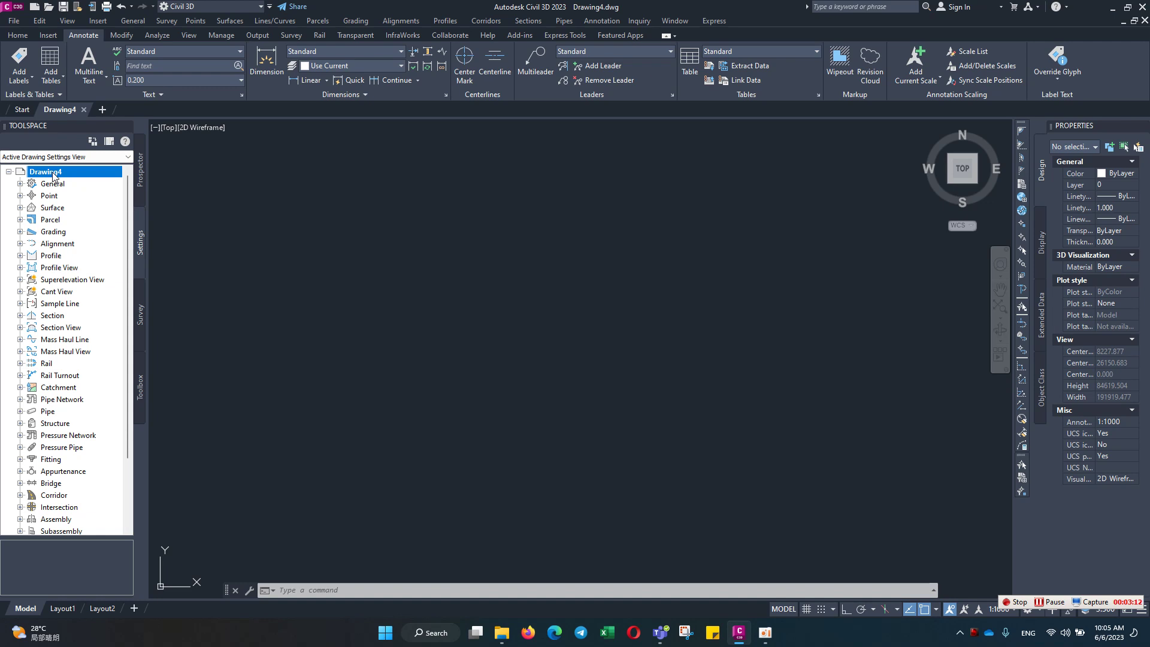
pyautogui.moveTo(46, 171)
pyautogui.rightClick(53, 175)
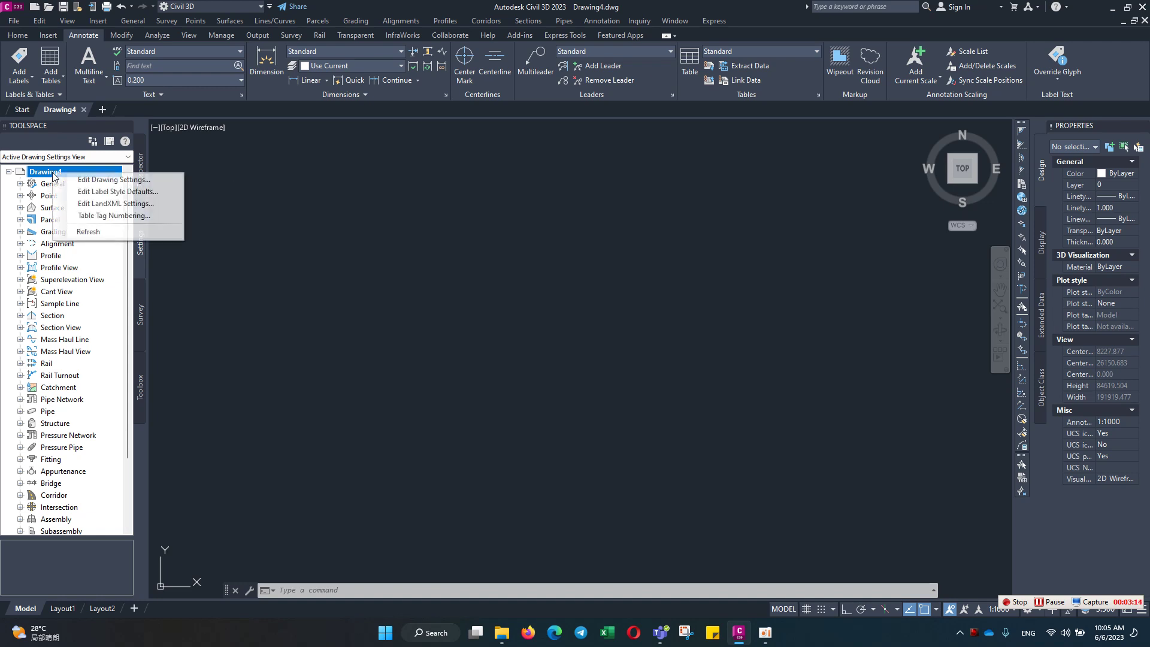
pyautogui.click(130, 179)
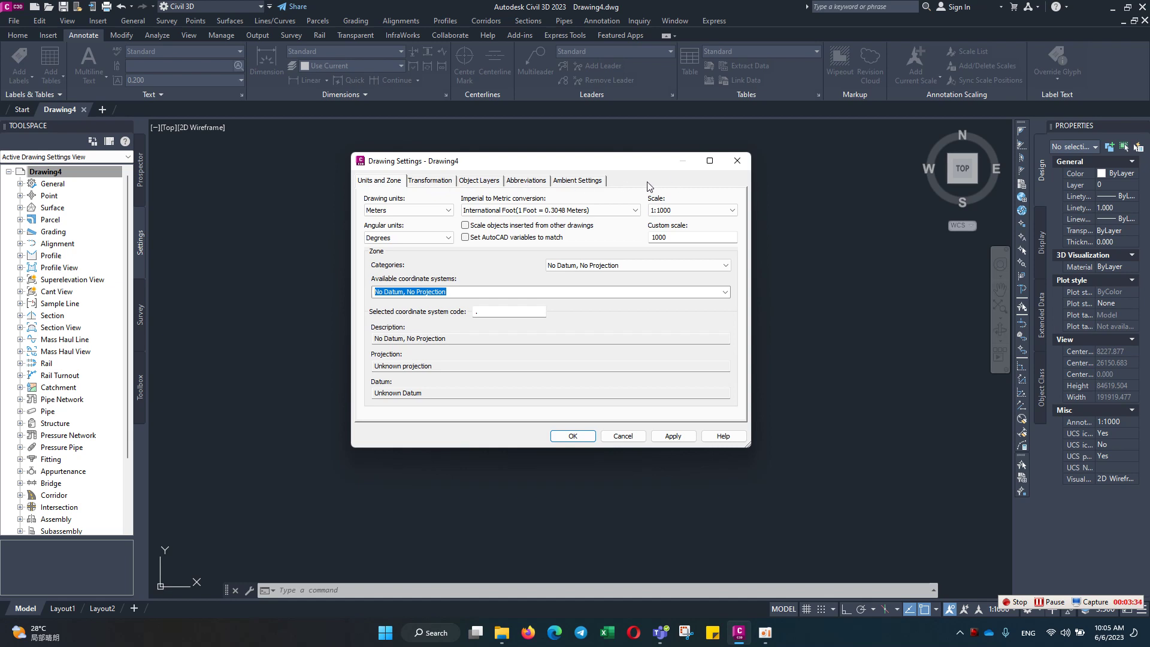
pyautogui.moveTo(621, 167); pyautogui.dragTo(619, 174)
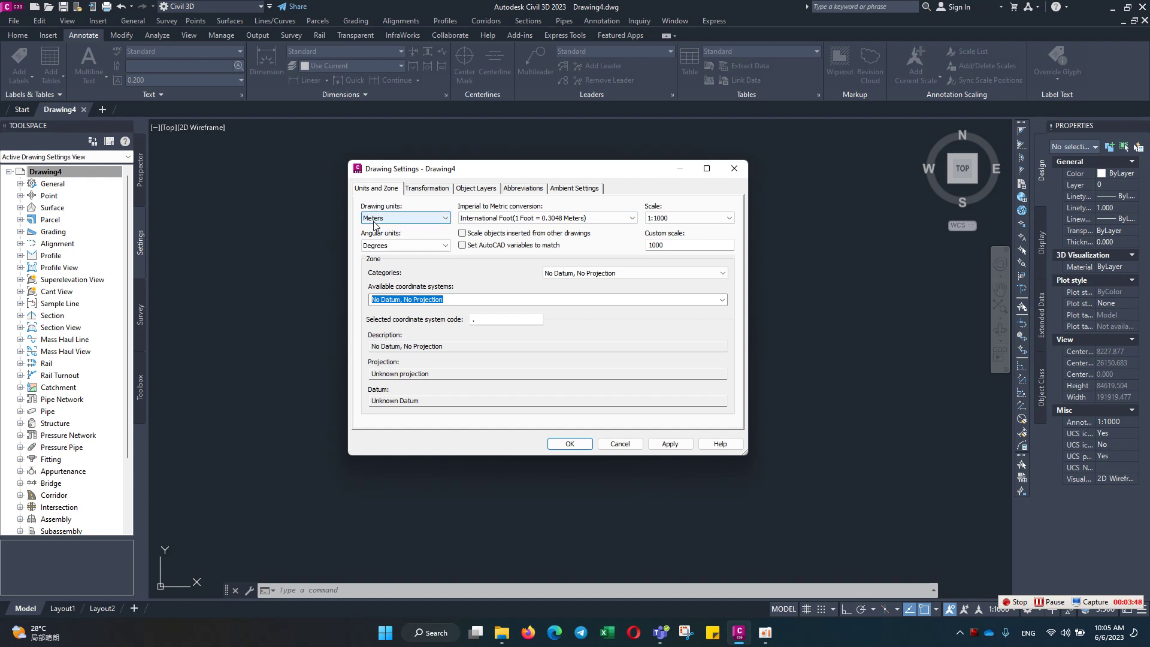
pyautogui.click(447, 223)
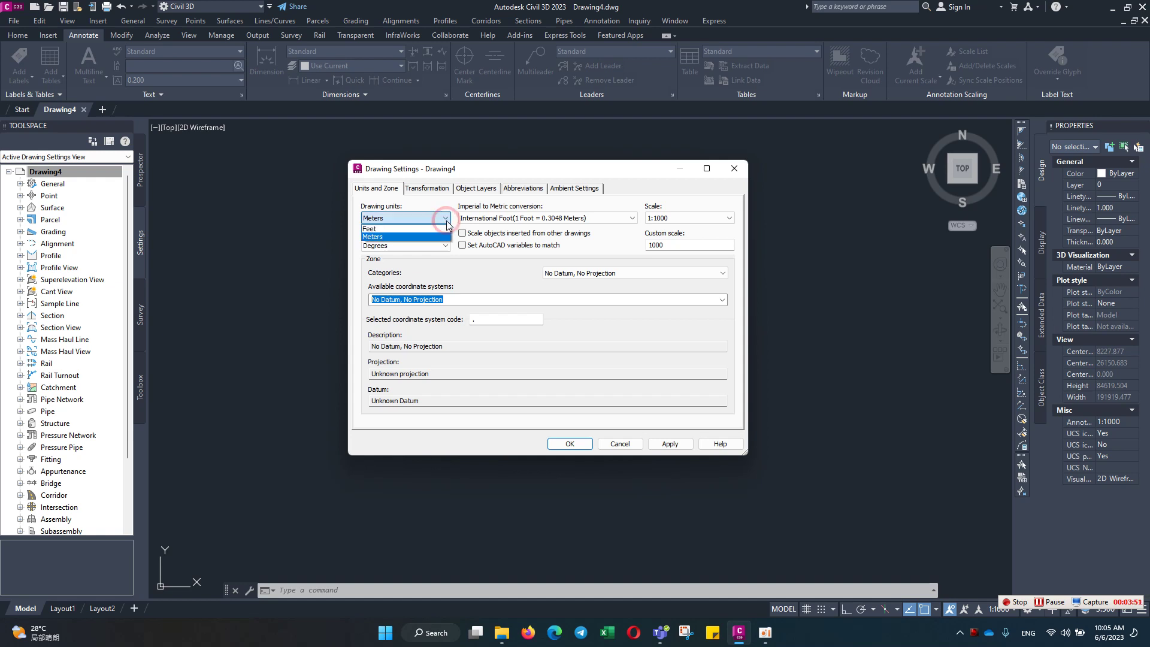
pyautogui.click(396, 237)
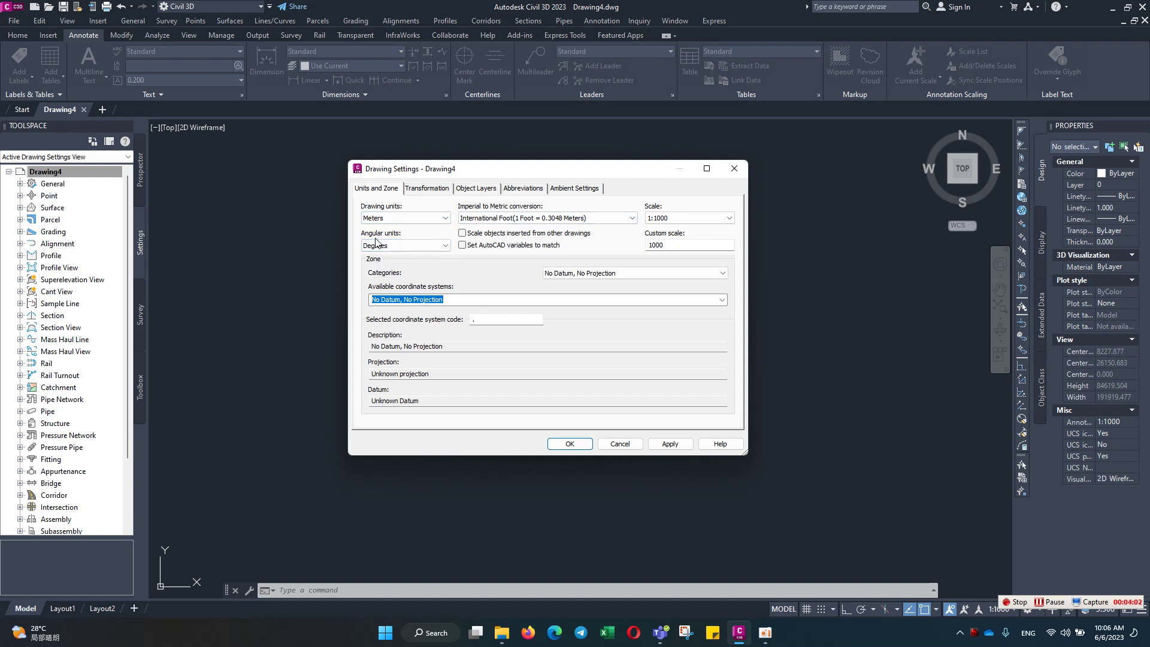
pyautogui.click(443, 246)
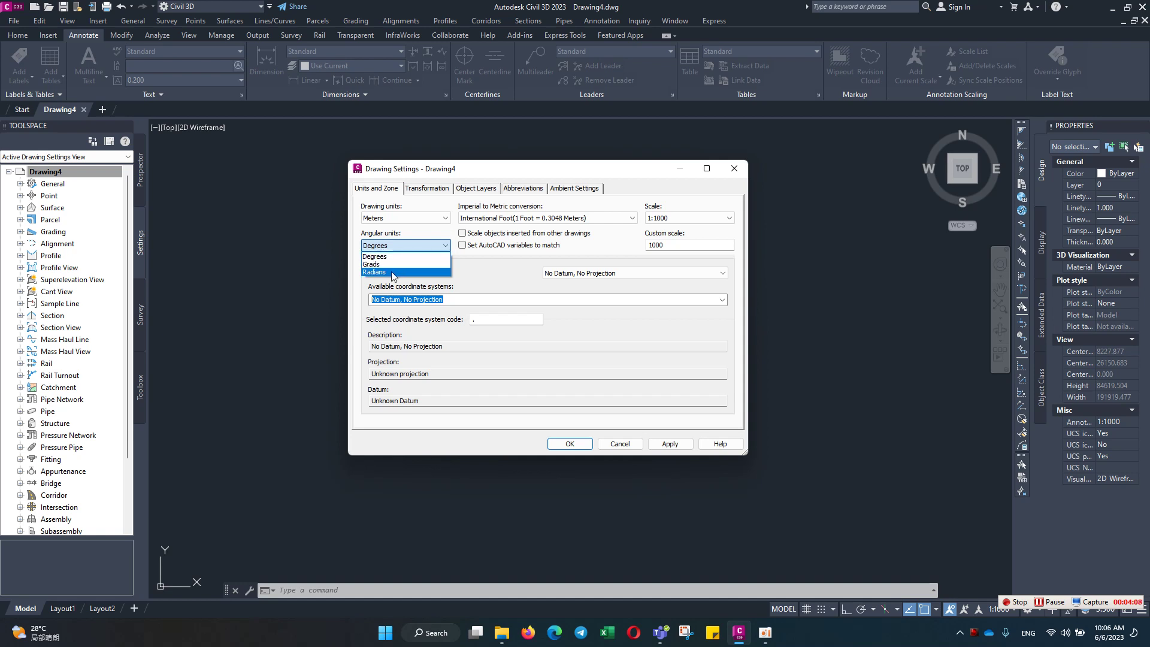
pyautogui.click(428, 257)
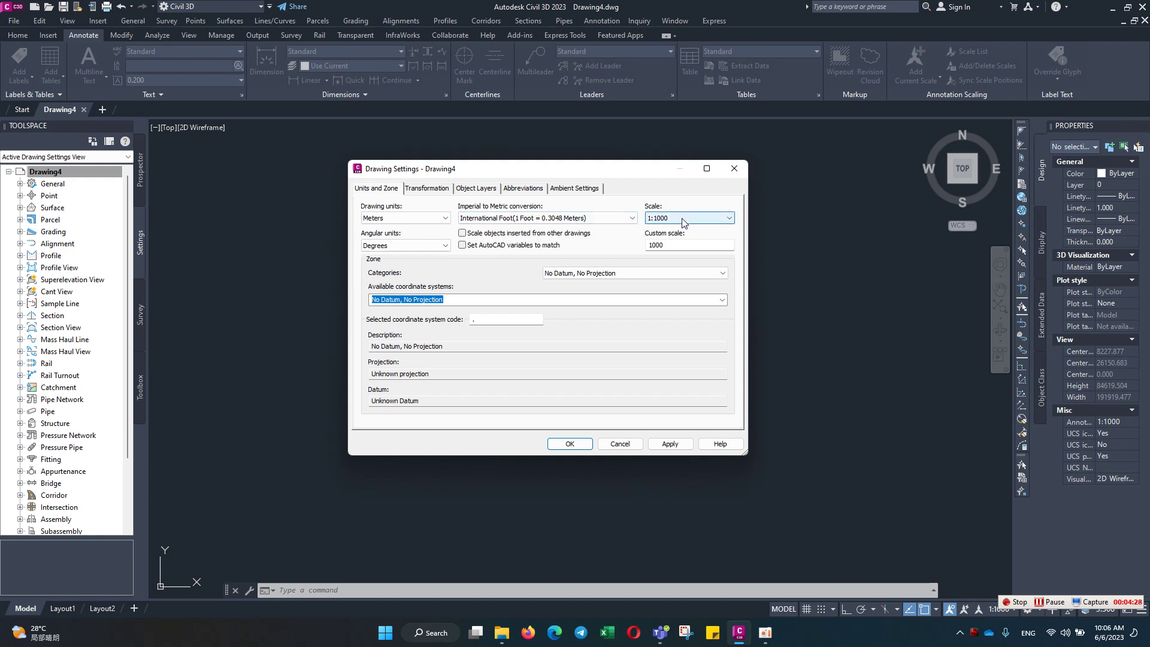
# Step: Change the drawing scale from 1:1000 to 1:100, giving custom scale 100
pyautogui.click(721, 218)
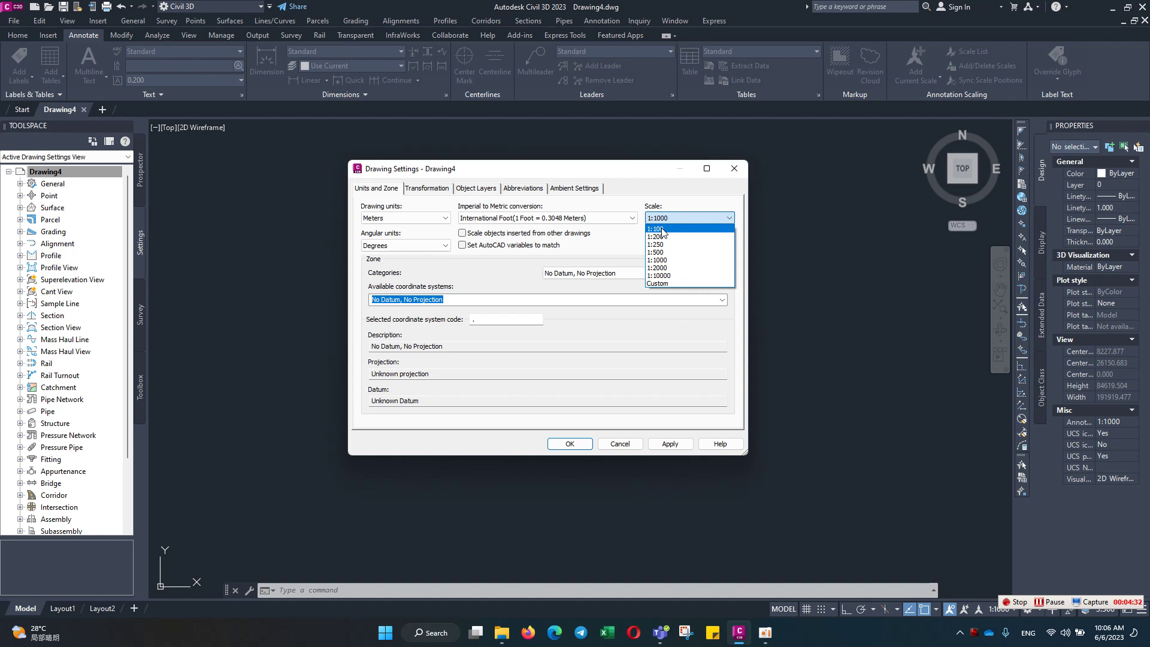
pyautogui.click(662, 230)
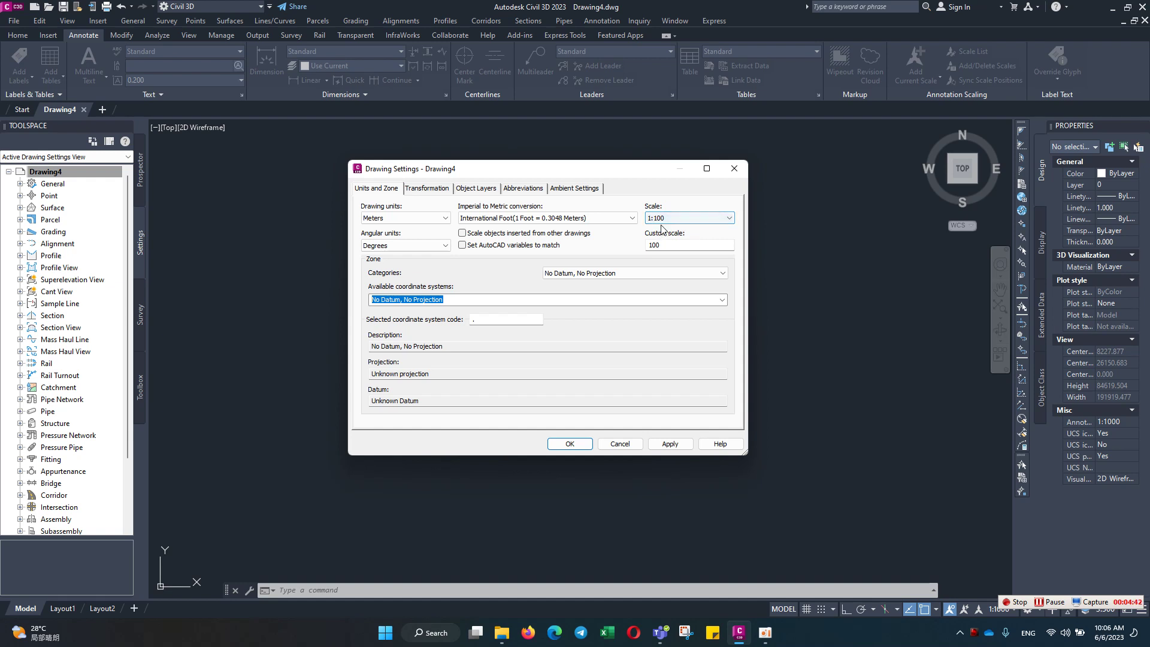
pyautogui.click(676, 219)
pyautogui.click(656, 243)
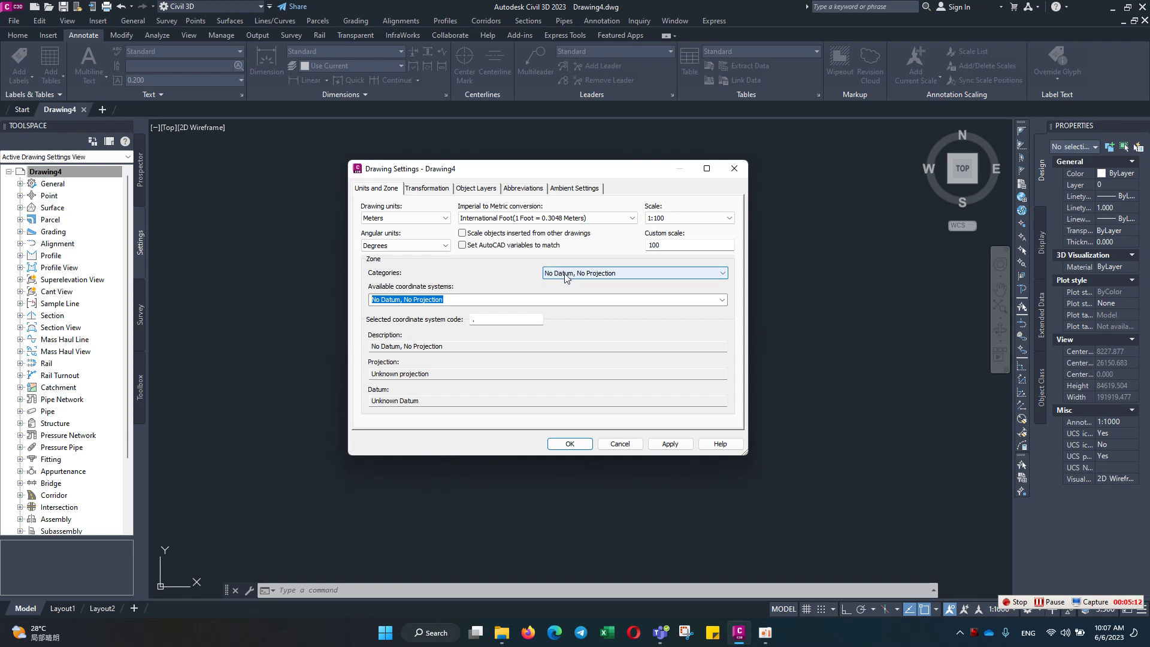
# Step: Choose the UTM, WGS84 Datum zone category, which defaults to code UTM84-1N
pyautogui.click(719, 273)
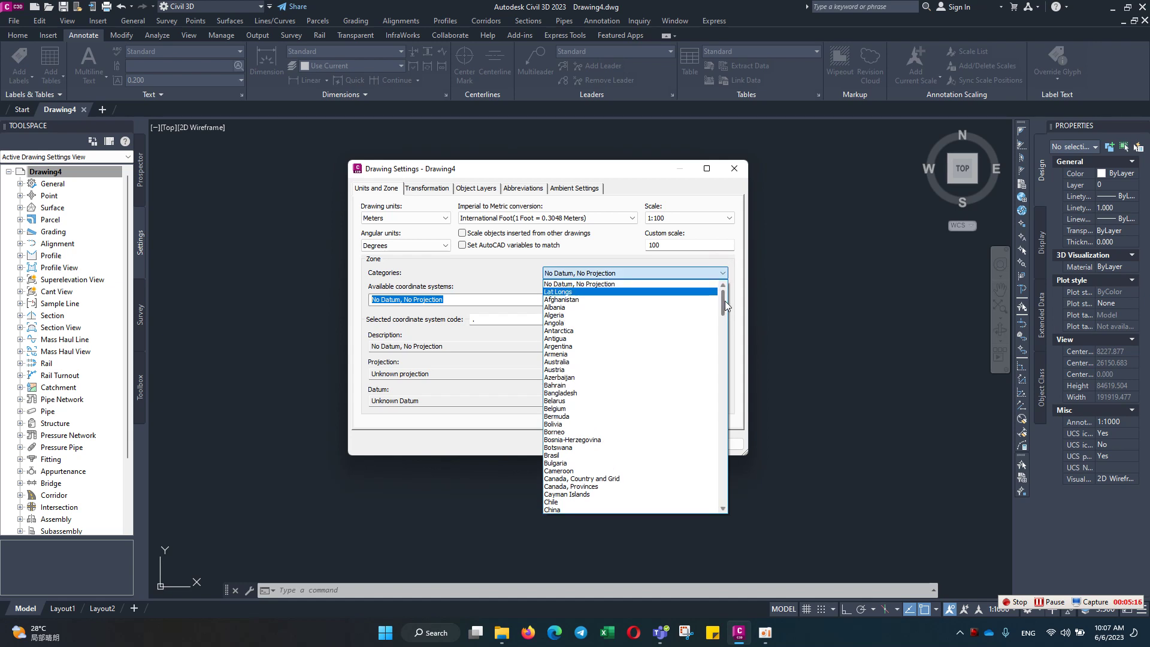
pyautogui.moveTo(725, 301); pyautogui.dragTo(726, 497)
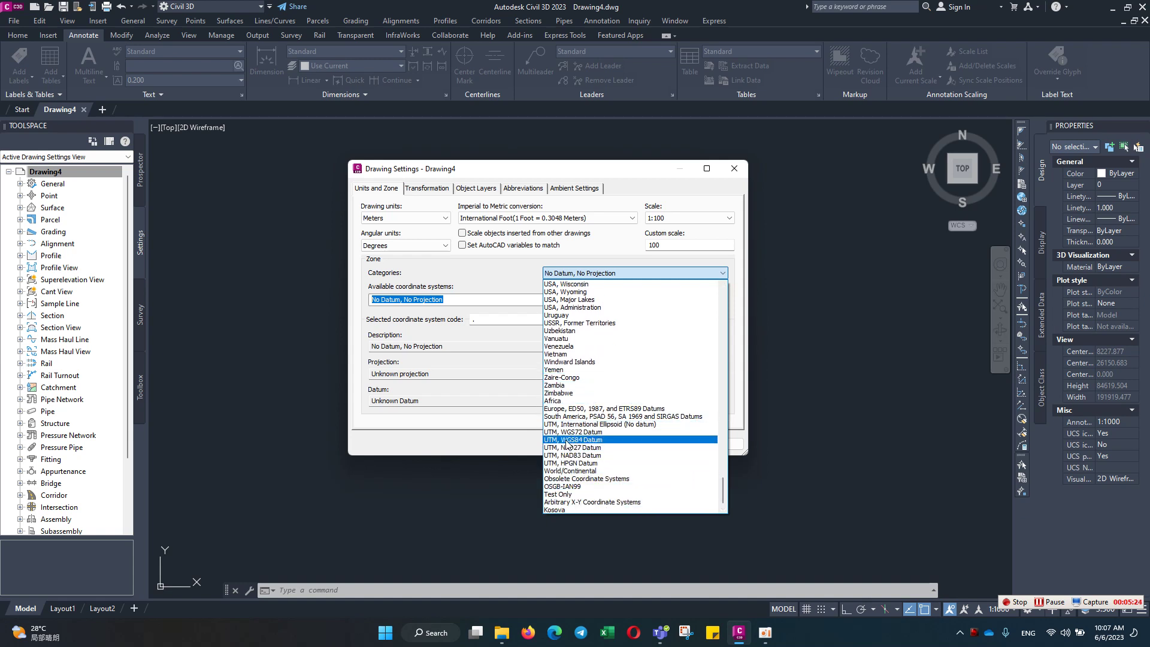
pyautogui.click(584, 441)
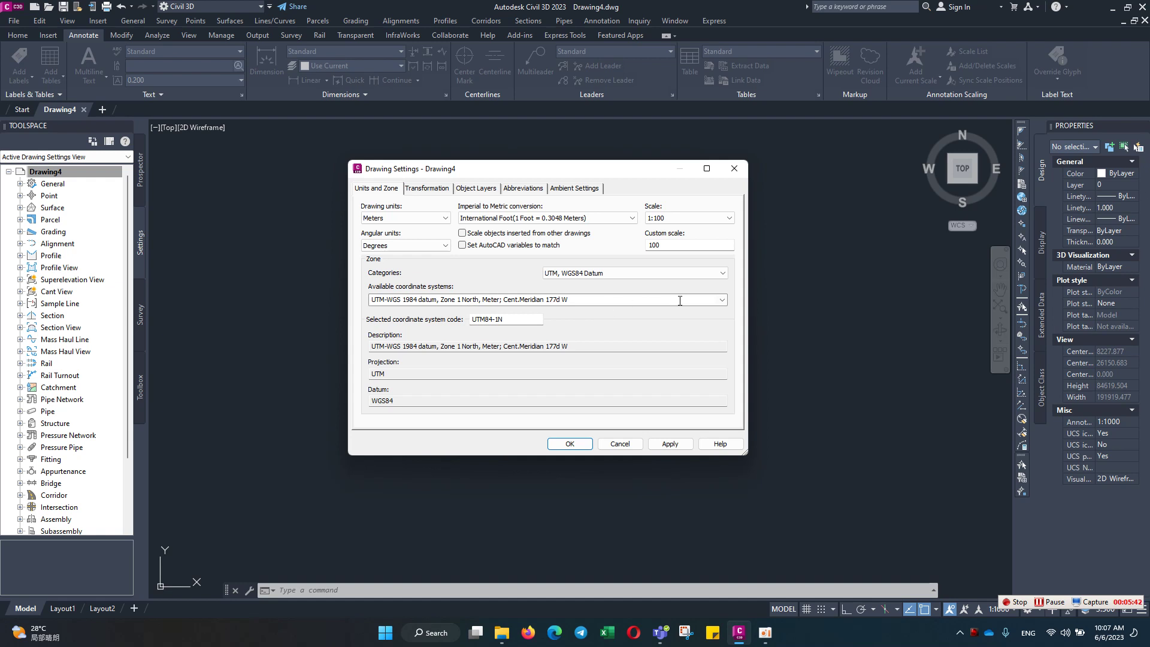
# Step: Select UTM-WGS 1984 Zone 48 North (UTM84-48N) as the coordinate system
pyautogui.click(722, 299)
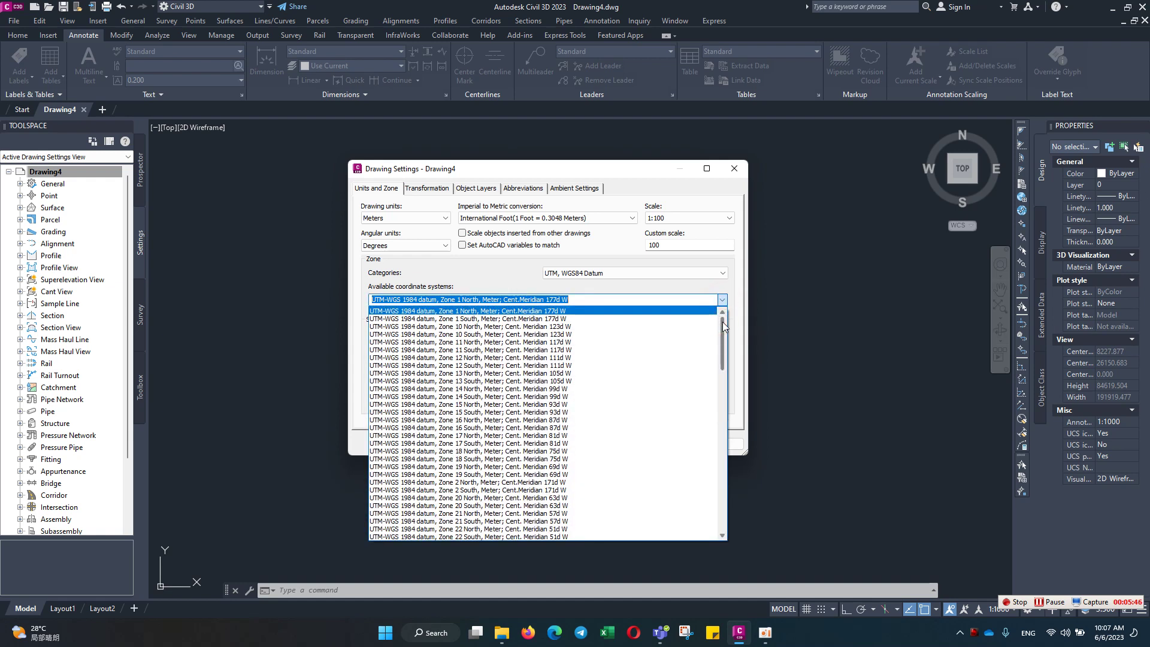
pyautogui.moveTo(723, 321); pyautogui.dragTo(719, 427)
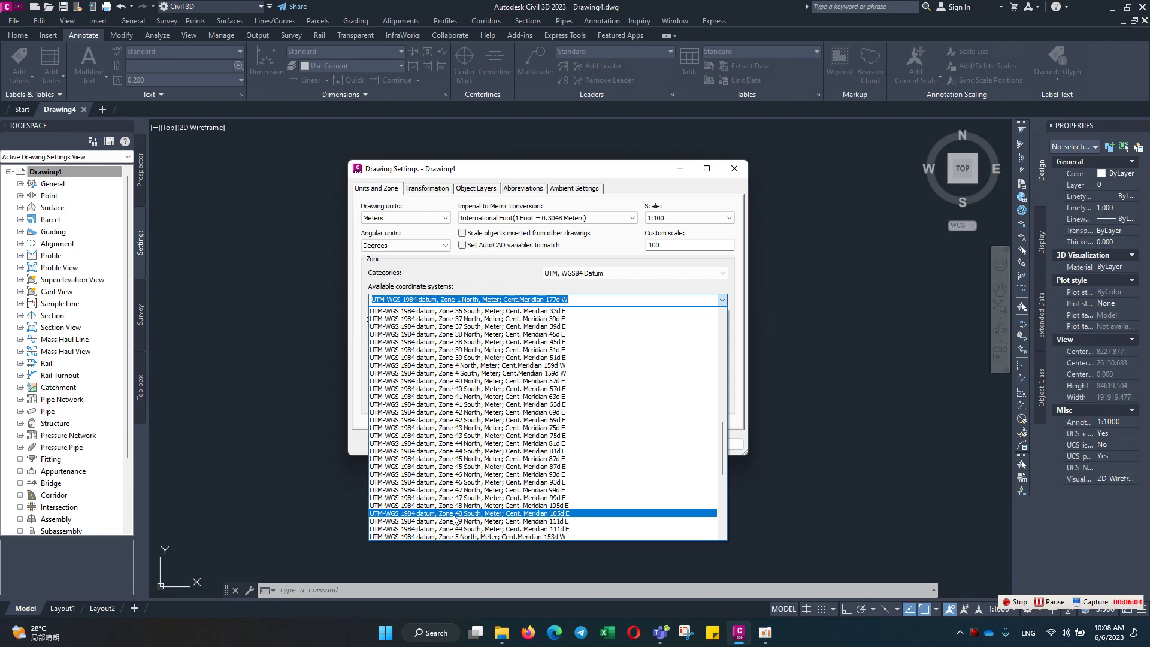
pyautogui.click(486, 509)
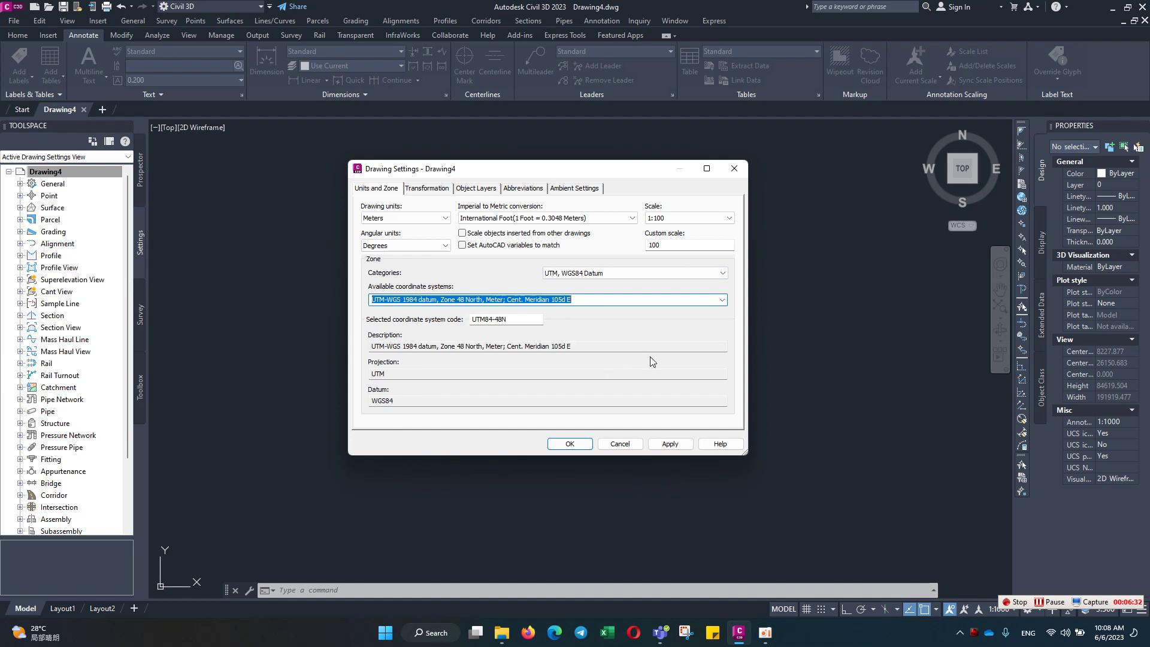
# Step: Apply and confirm the meters, 1:100, UTM84-48N drawing settings
pyautogui.click(669, 443)
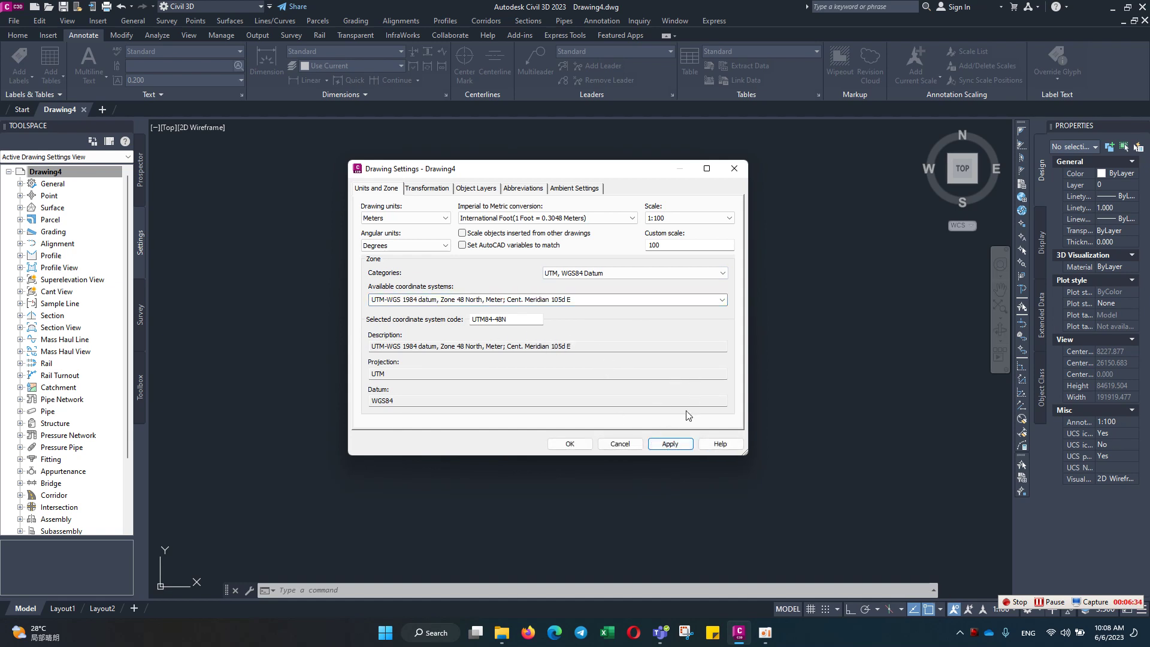
pyautogui.click(572, 443)
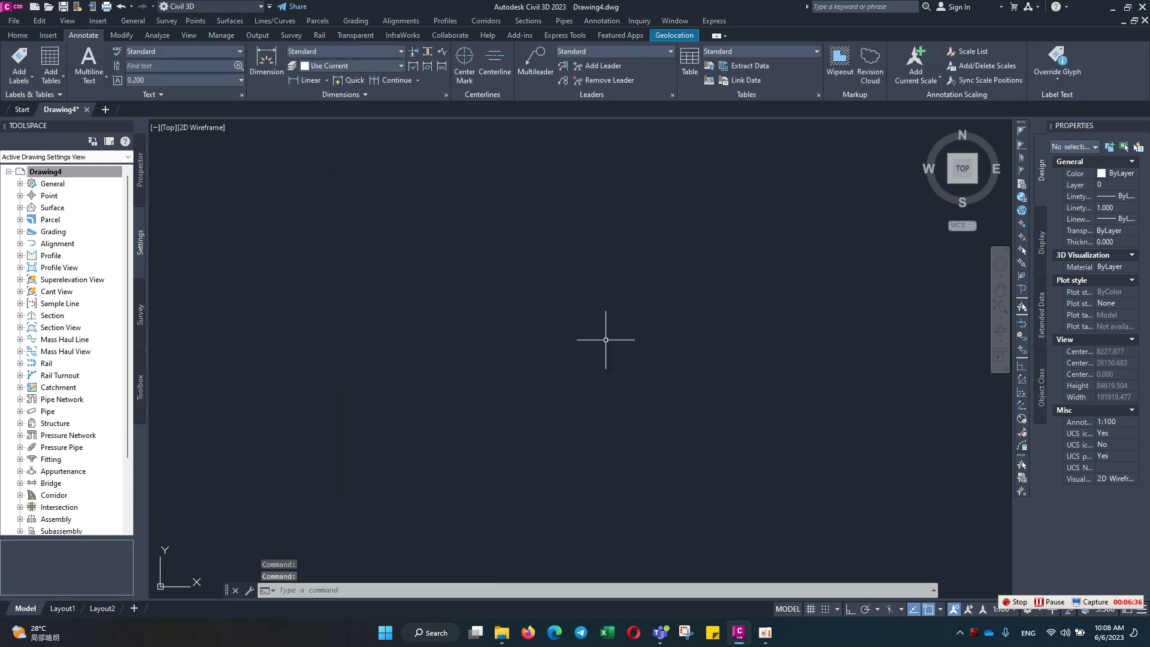